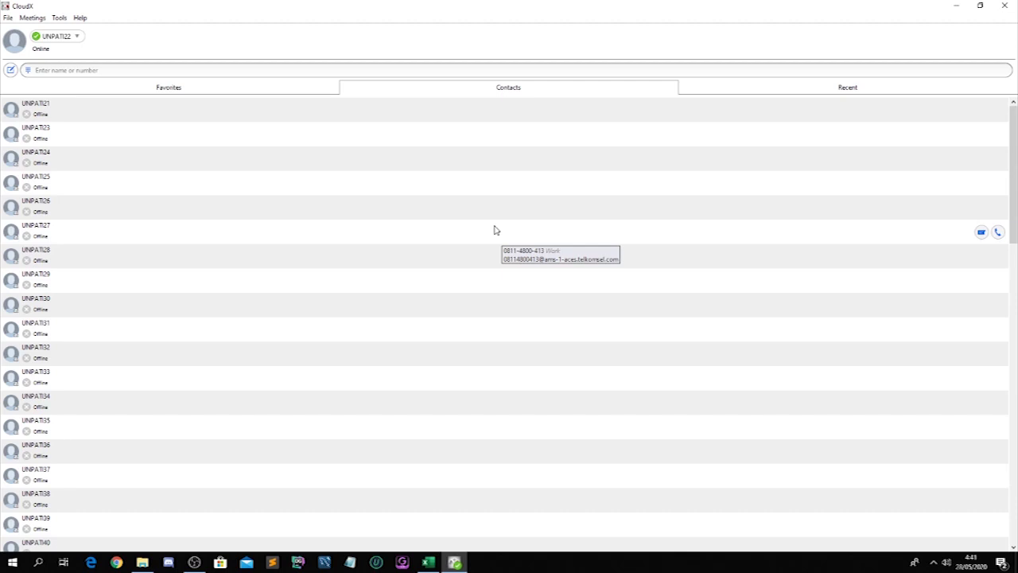
View the Favorites list, return to the Contacts list, and look over the account and chat commands.
left_click(139, 89)
left_click(417, 90)
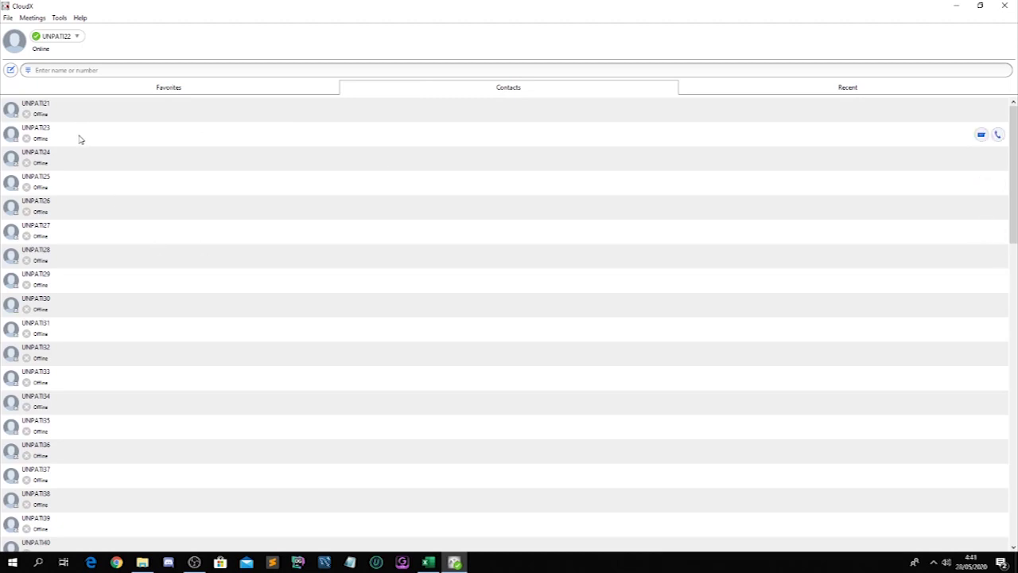
left_click(8, 19)
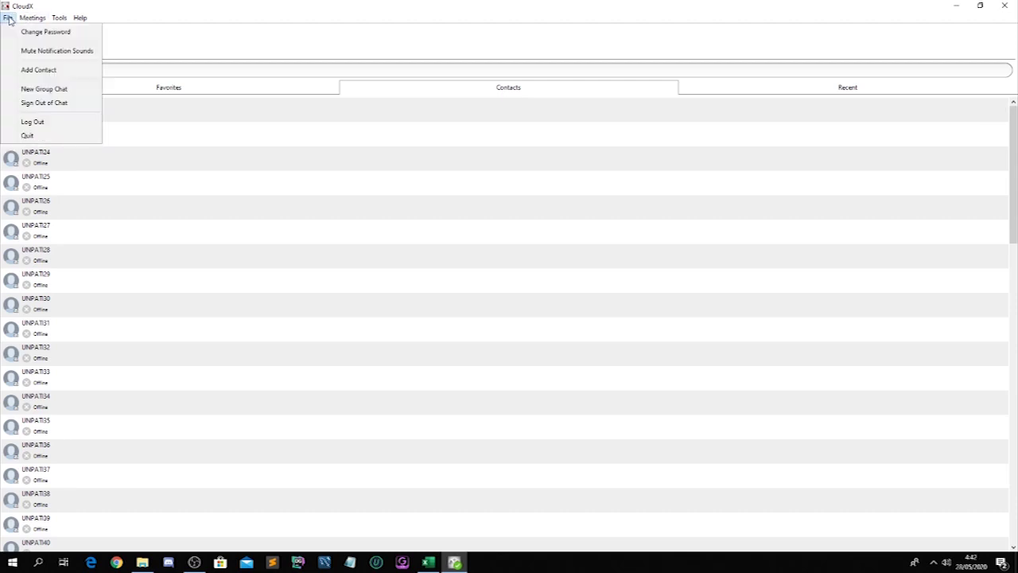
Open the upcoming meetings, look through the recorded ones as well, and close the Meeting window.
mouse_move(33, 17)
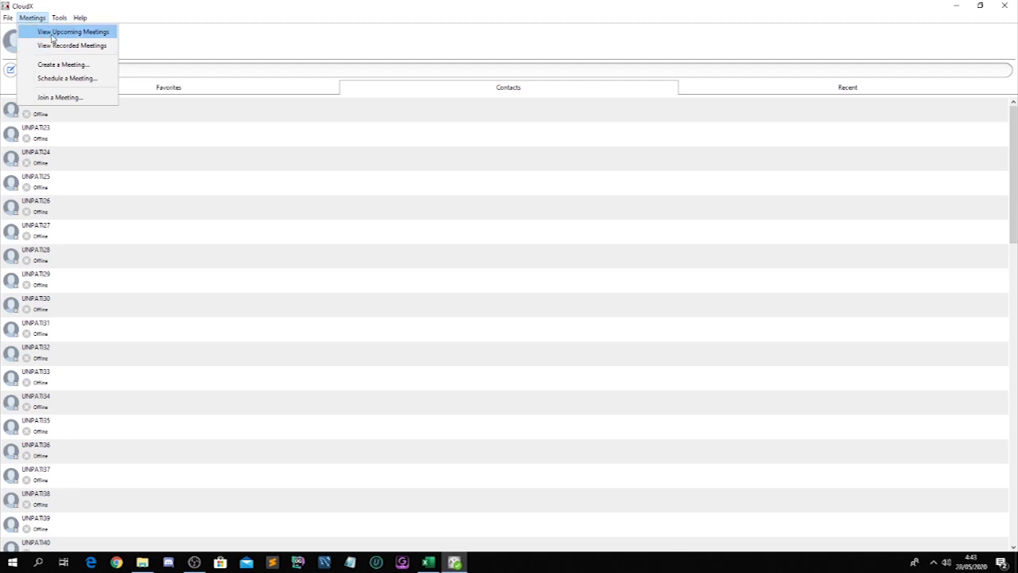
left_click(52, 36)
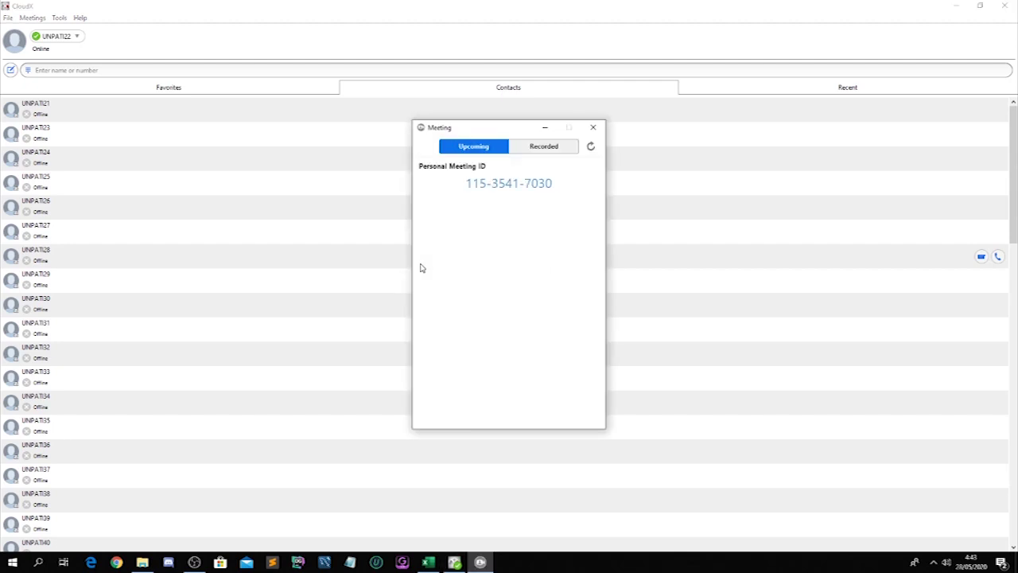
left_click(469, 145)
left_click(537, 150)
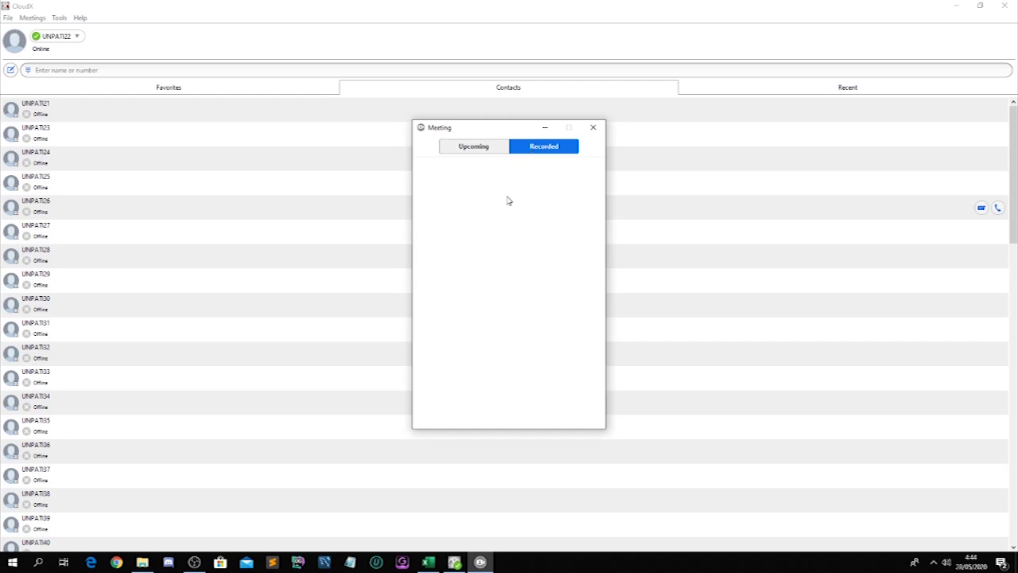
left_click(477, 148)
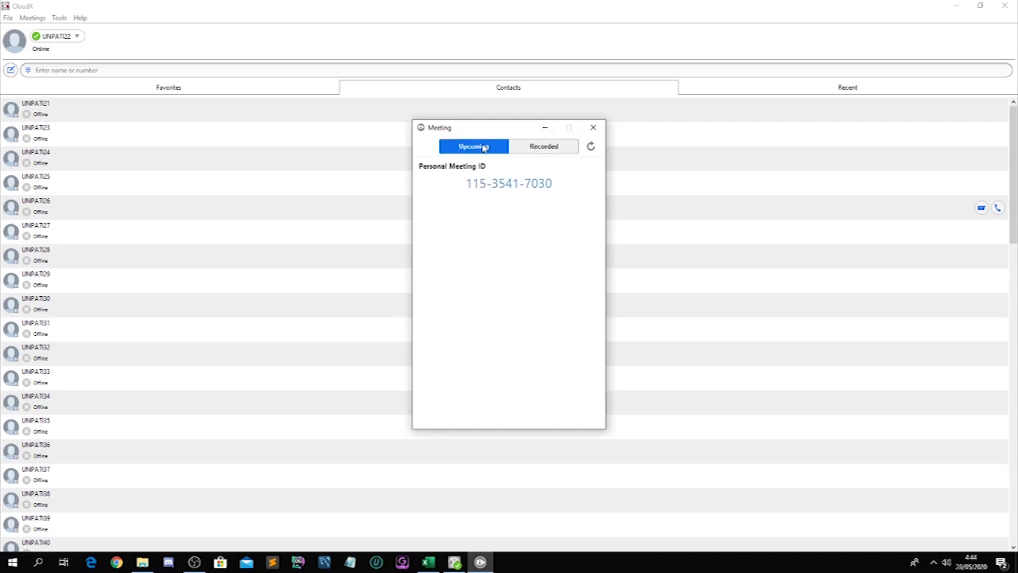
left_click(546, 146)
left_click(594, 128)
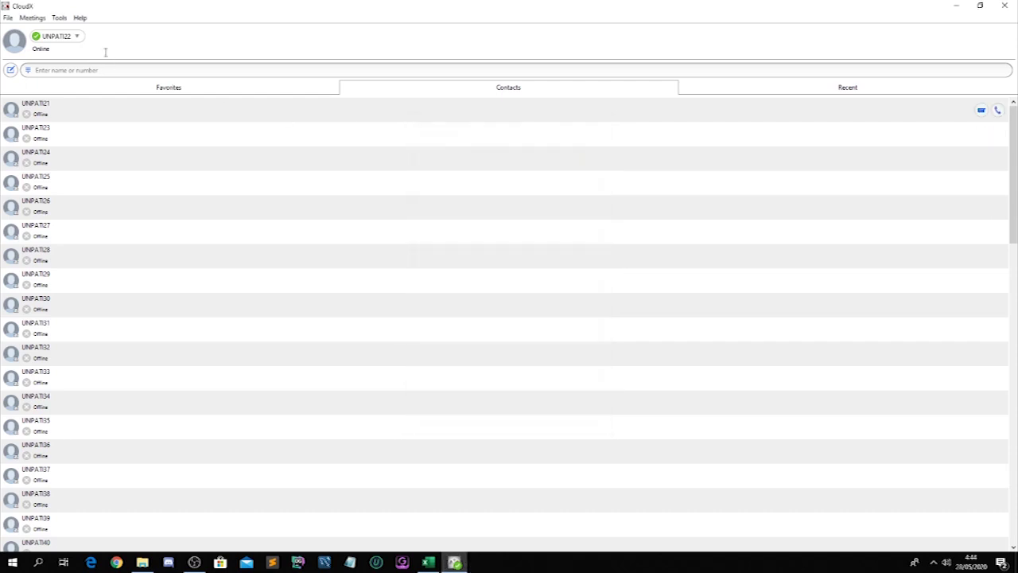
Open the recorded meetings view directly and close it.
left_click(32, 18)
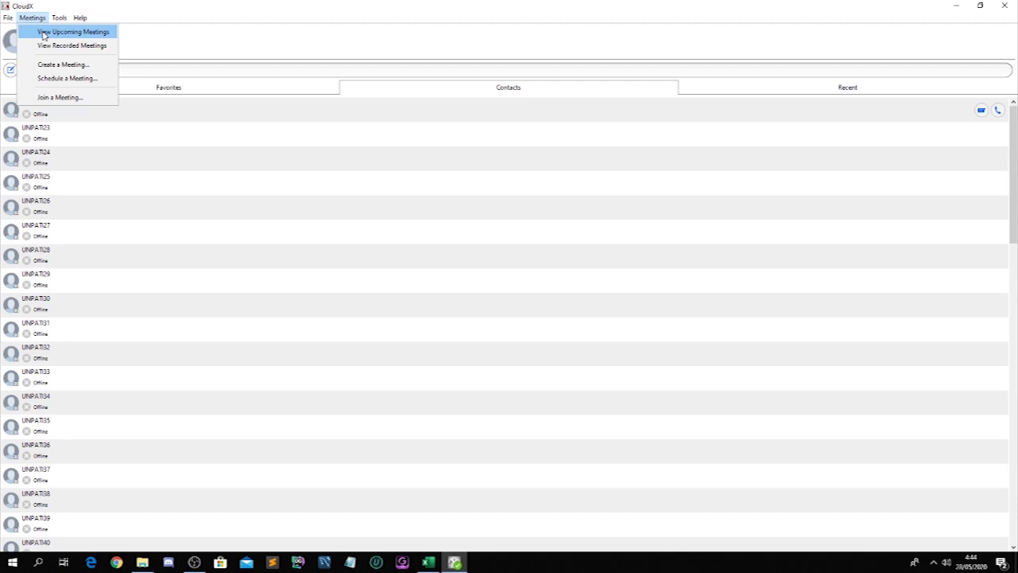
left_click(48, 46)
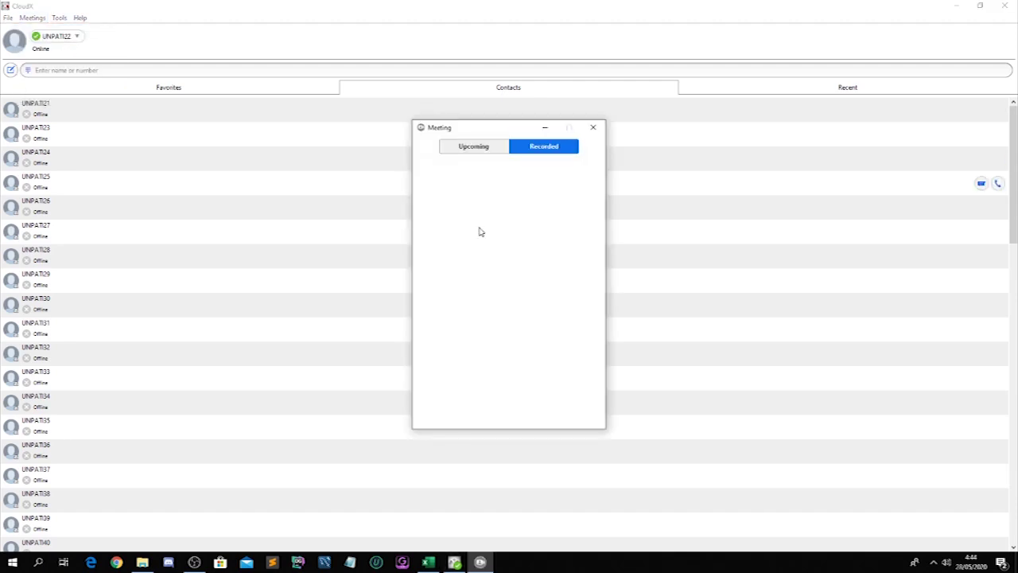
left_click(593, 127)
Open the Join a Meeting dialog to view its meeting ID, audio and video options, and cancel it.
left_click(33, 18)
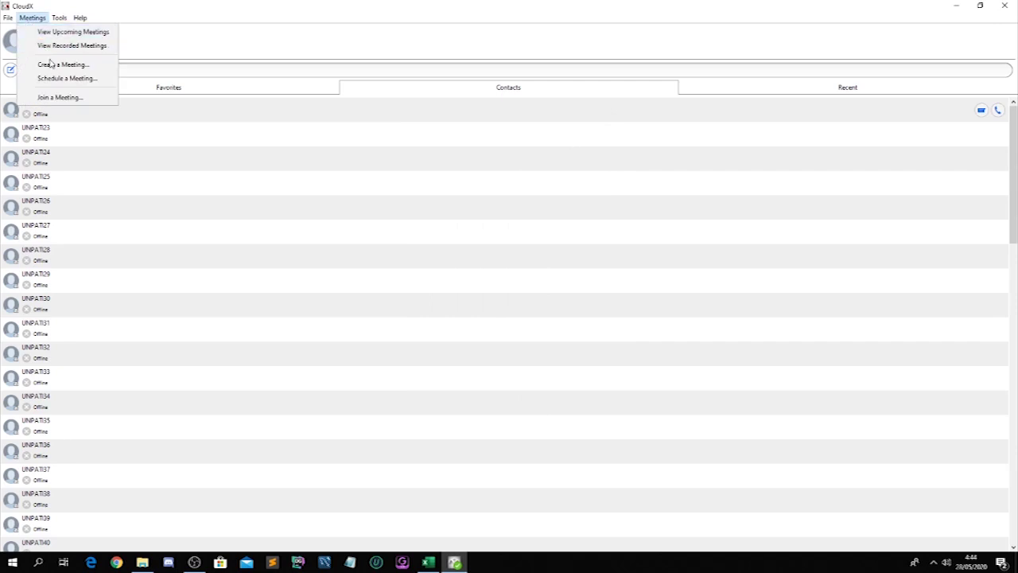
left_click(93, 79)
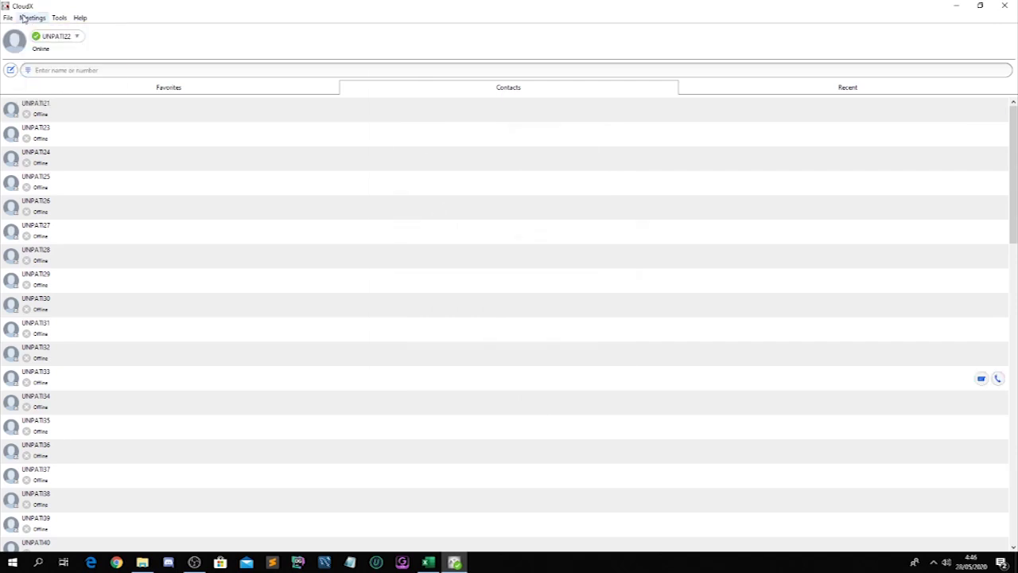
left_click(23, 18)
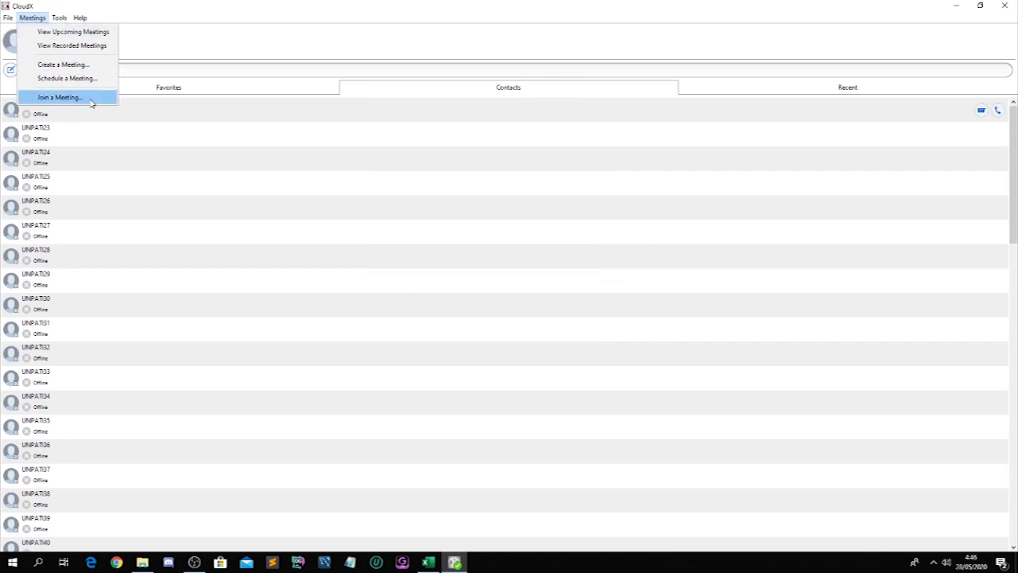
left_click(59, 97)
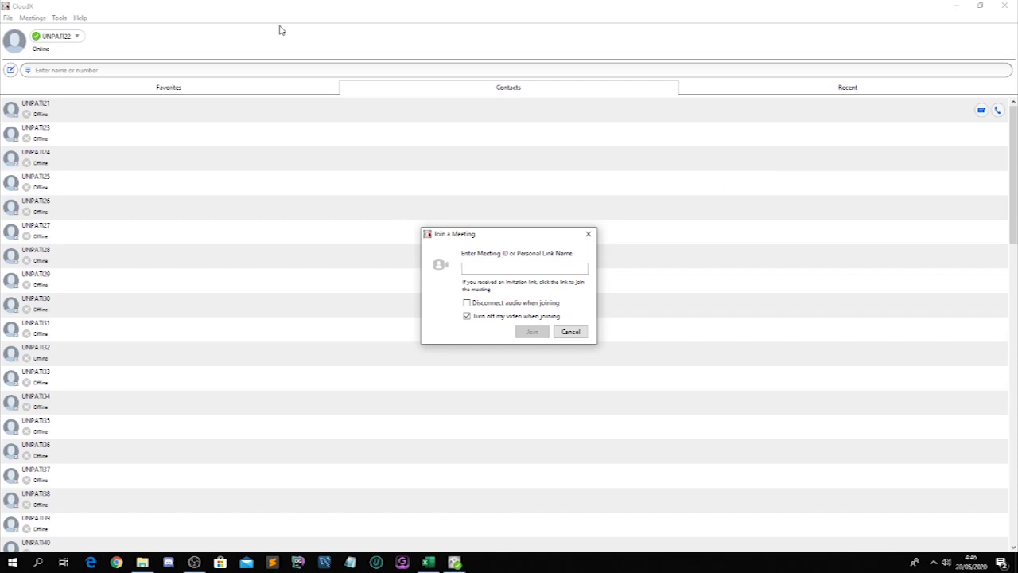
left_click(570, 332)
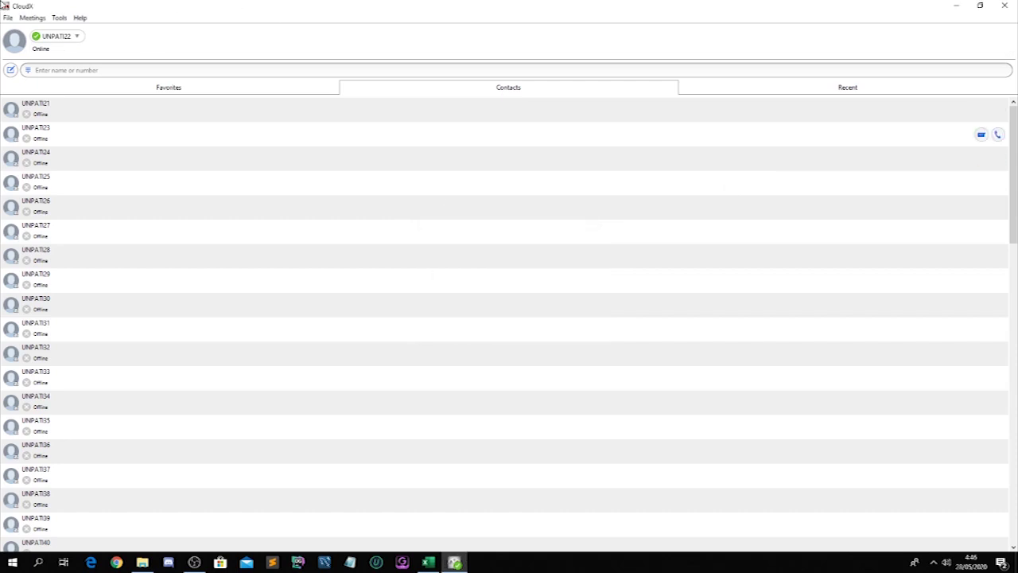
left_click(32, 17)
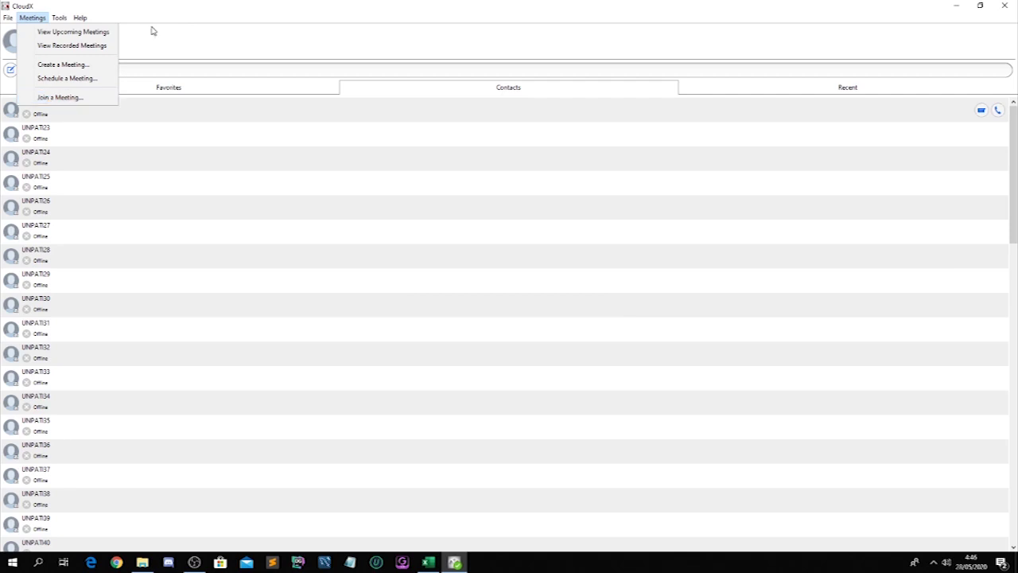
left_click(321, 22)
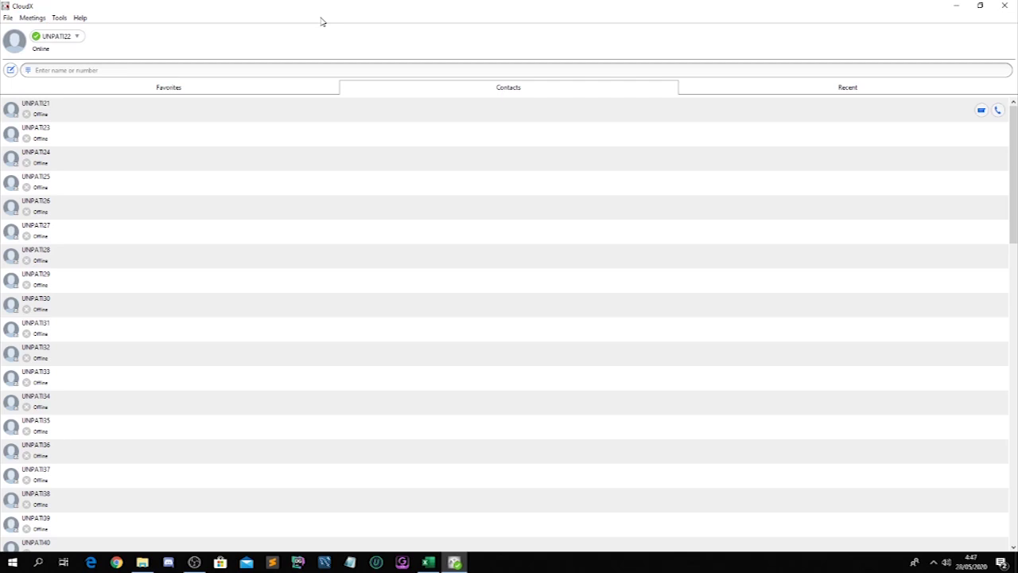
left_click(32, 19)
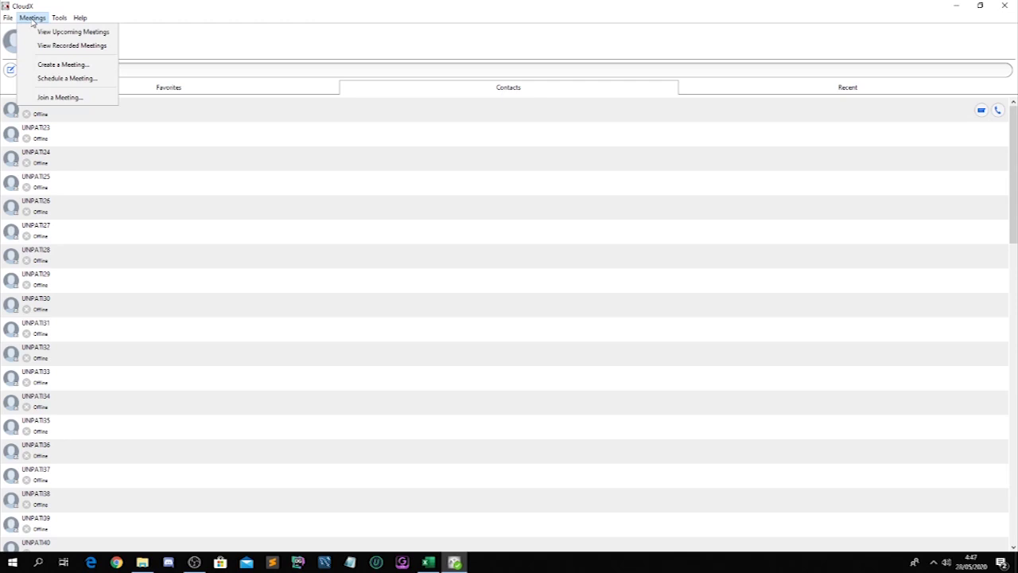
left_click(33, 19)
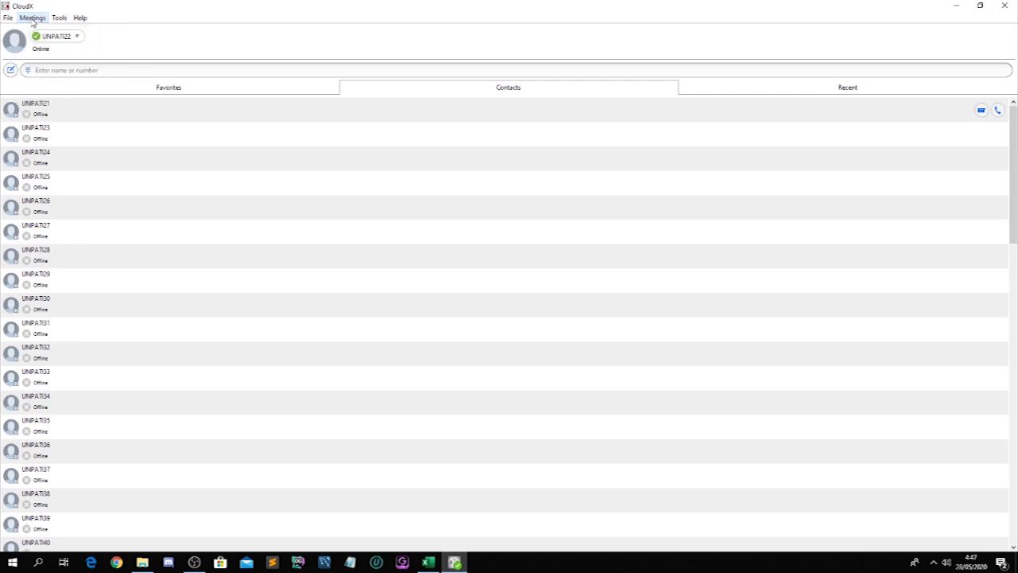
left_click(60, 18)
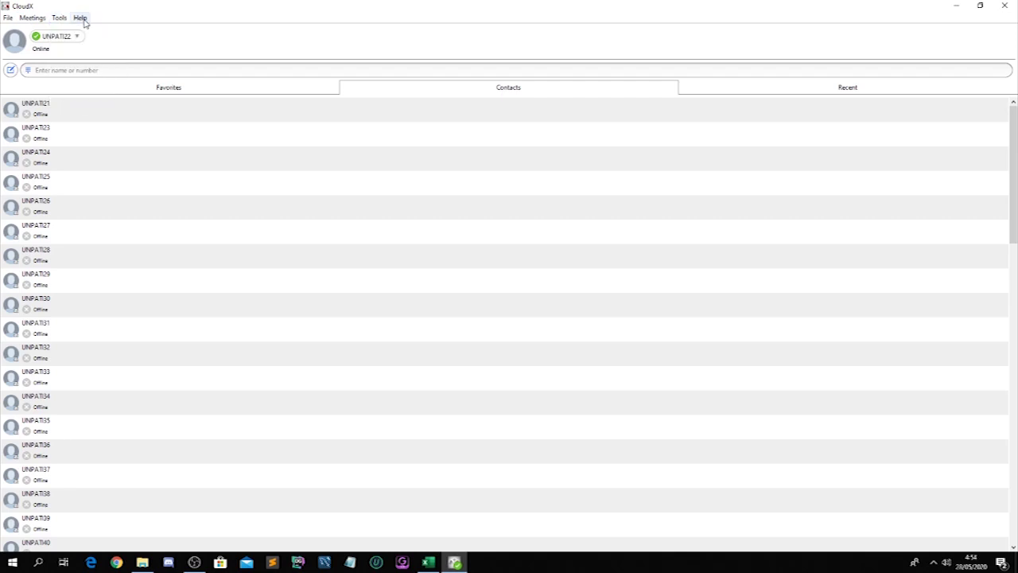
left_click(60, 18)
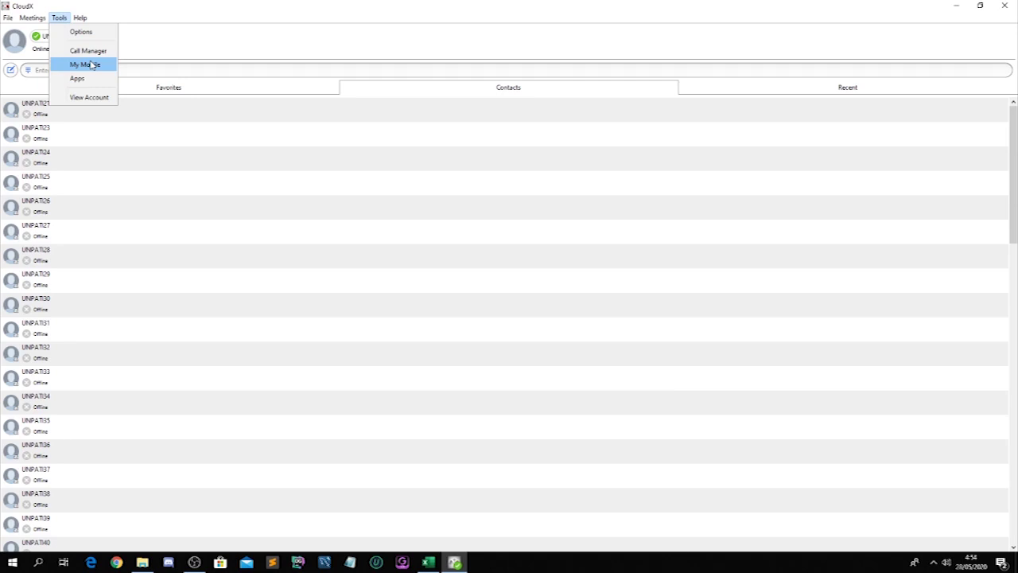
left_click(61, 17)
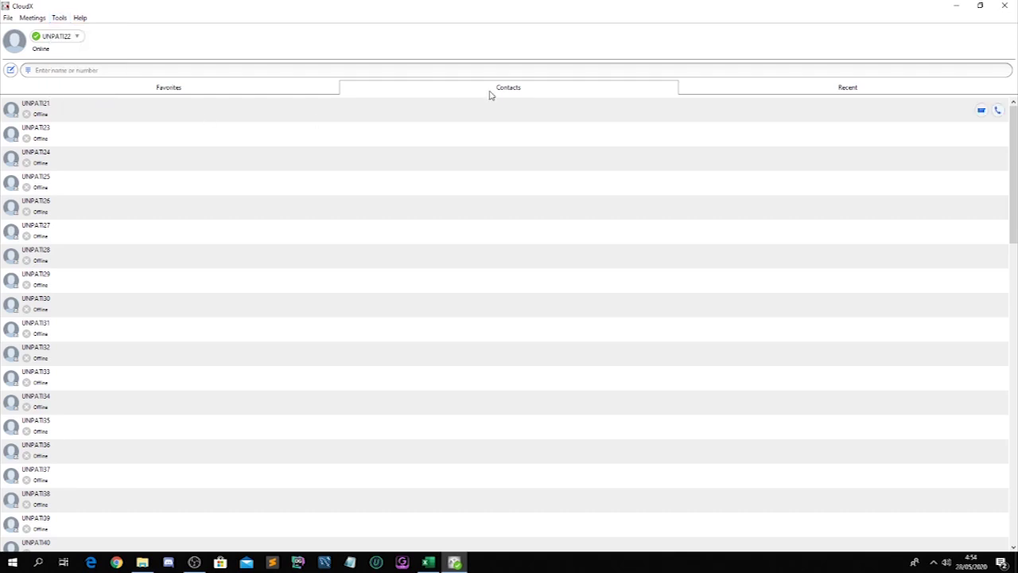
Look through the Favorites, Contacts and Recent lists, ending on Contacts.
left_click(267, 93)
left_click(435, 91)
left_click(811, 92)
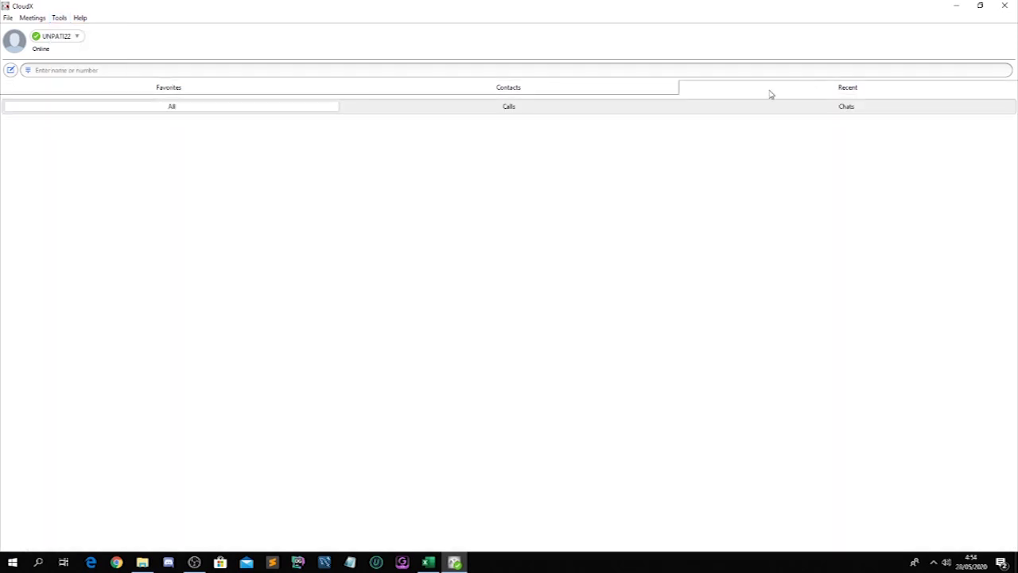
left_click(562, 91)
left_click(269, 90)
left_click(473, 91)
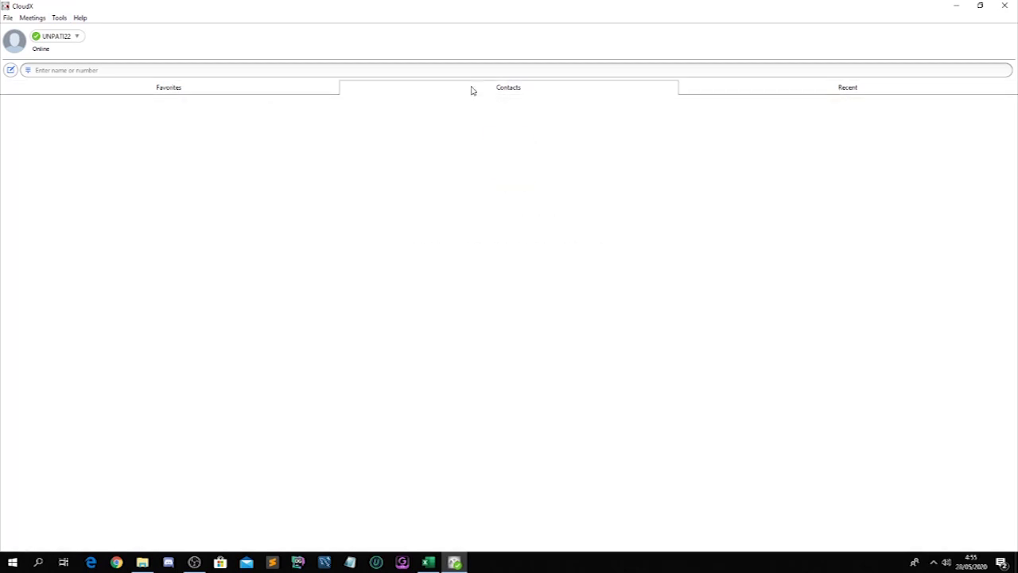
left_click(7, 19)
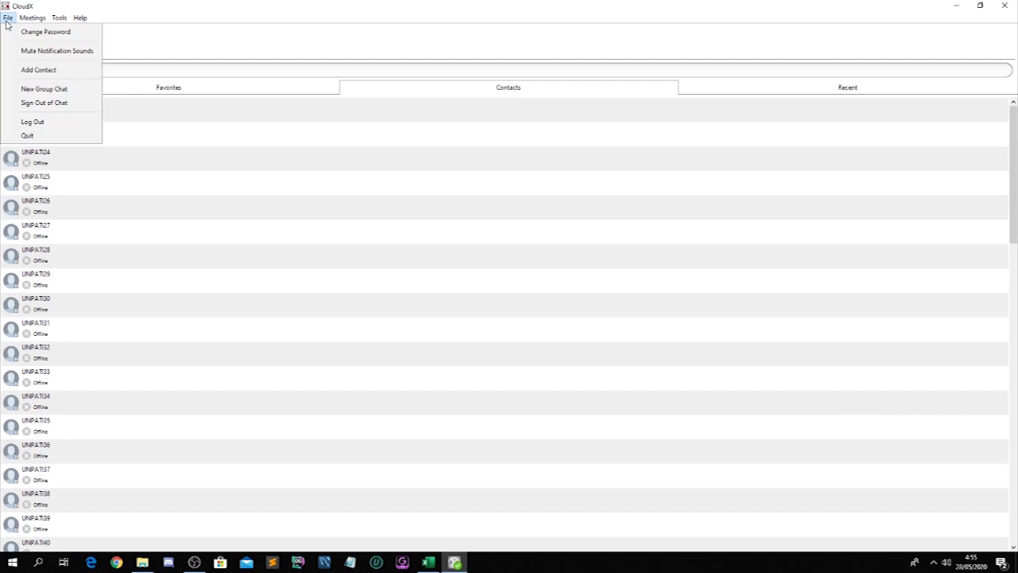
mouse_move(32, 18)
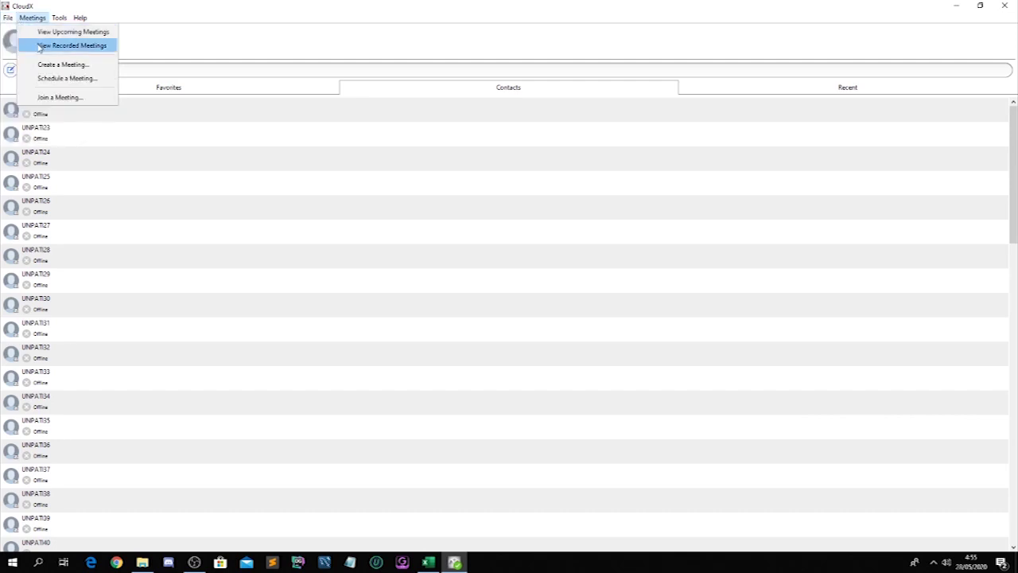
left_click(58, 17)
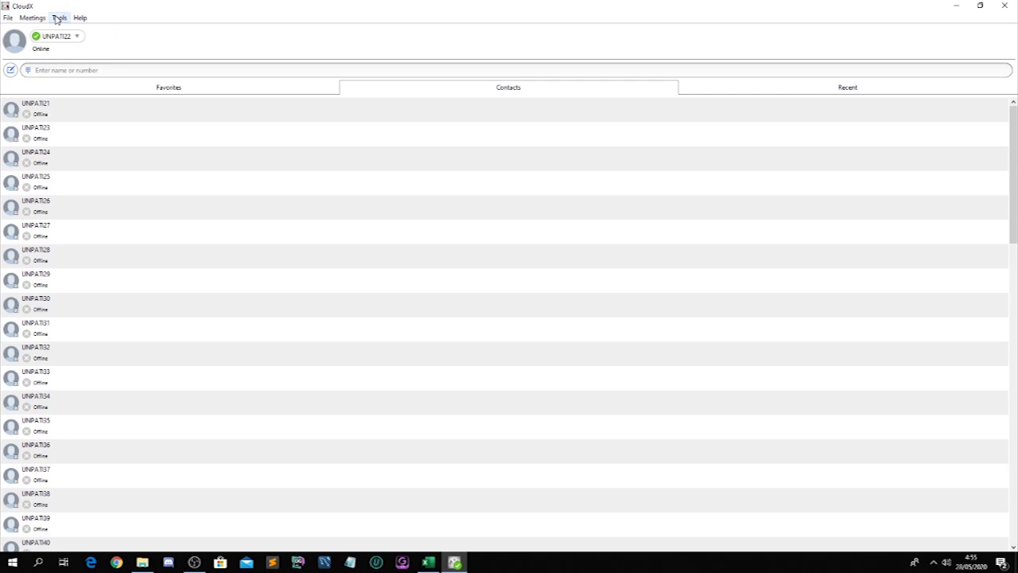
left_click(58, 17)
mouse_move(32, 17)
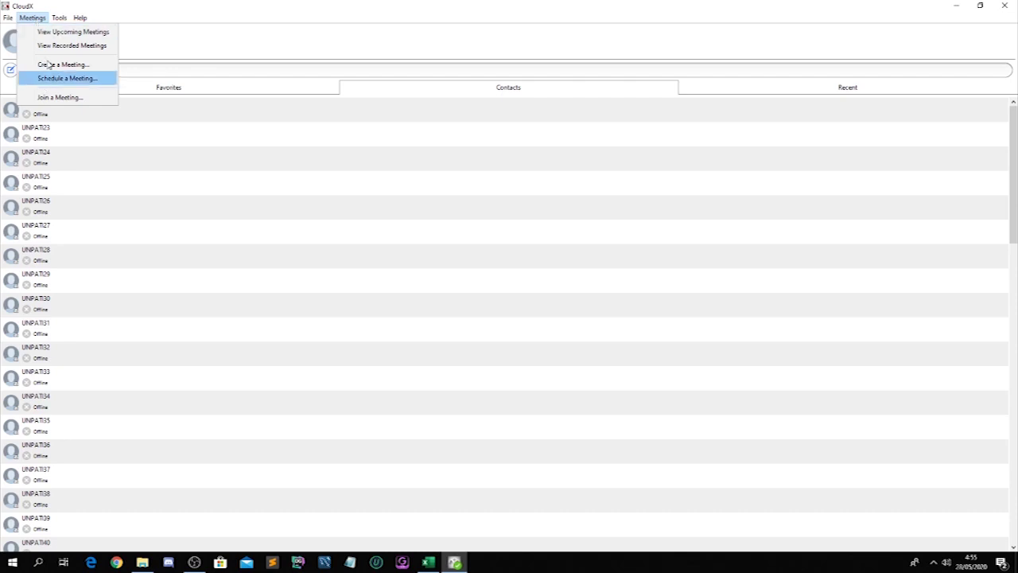
left_click(36, 19)
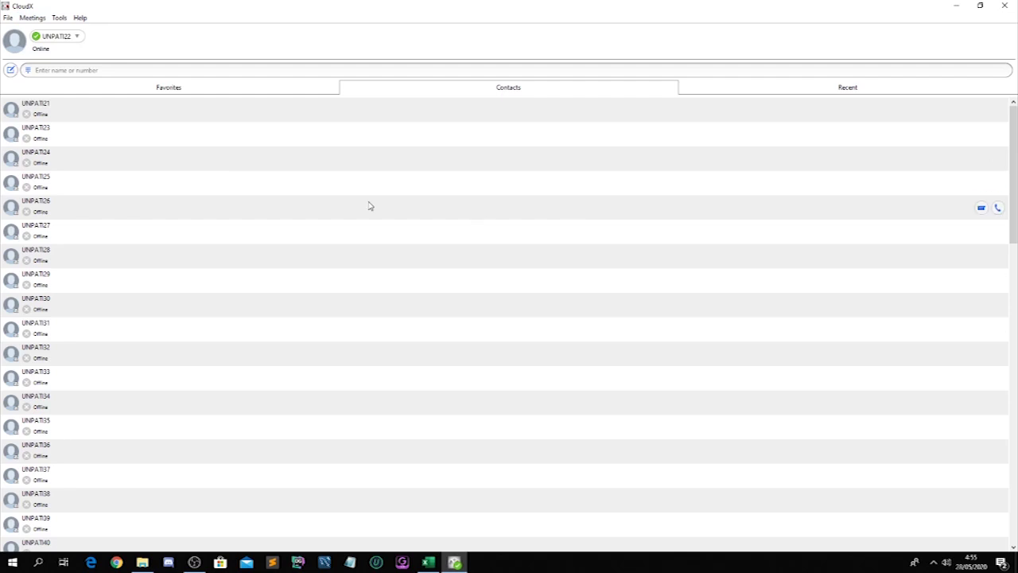
Quit the CloudX application.
left_click(7, 18)
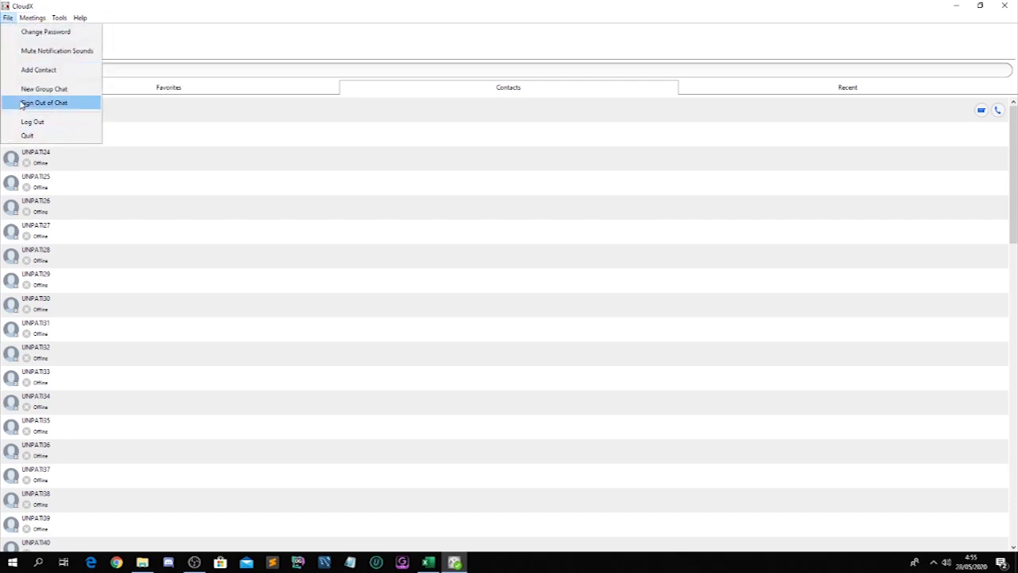
left_click(56, 127)
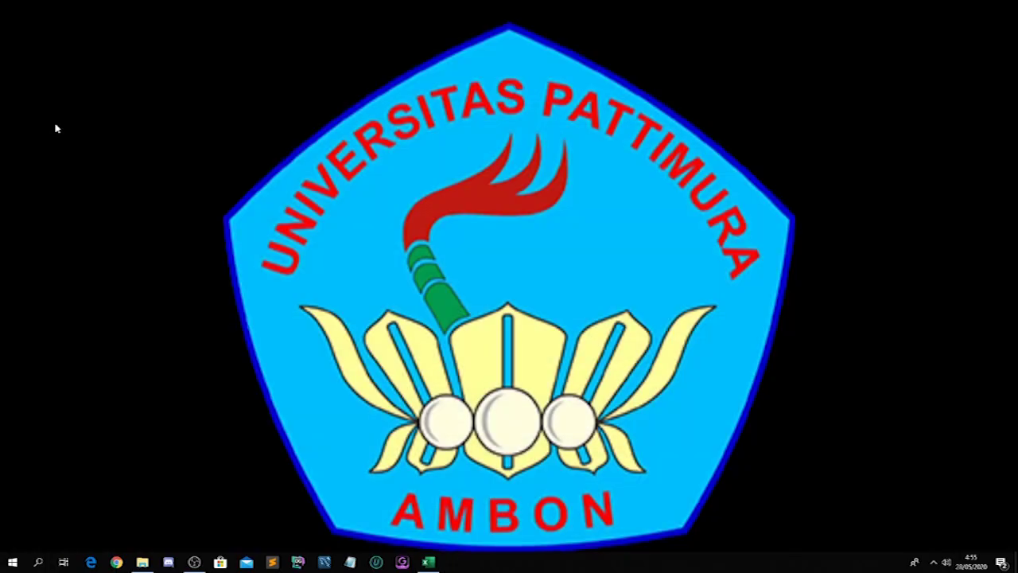